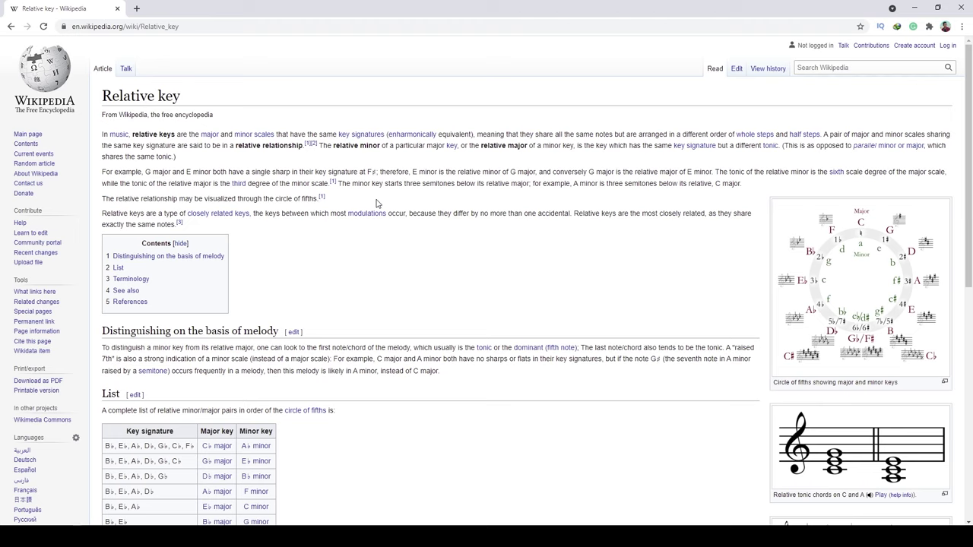
Find the C major and A minor pair in the Wikipedia list of relative keys
scroll(376, 203, "down", 4)
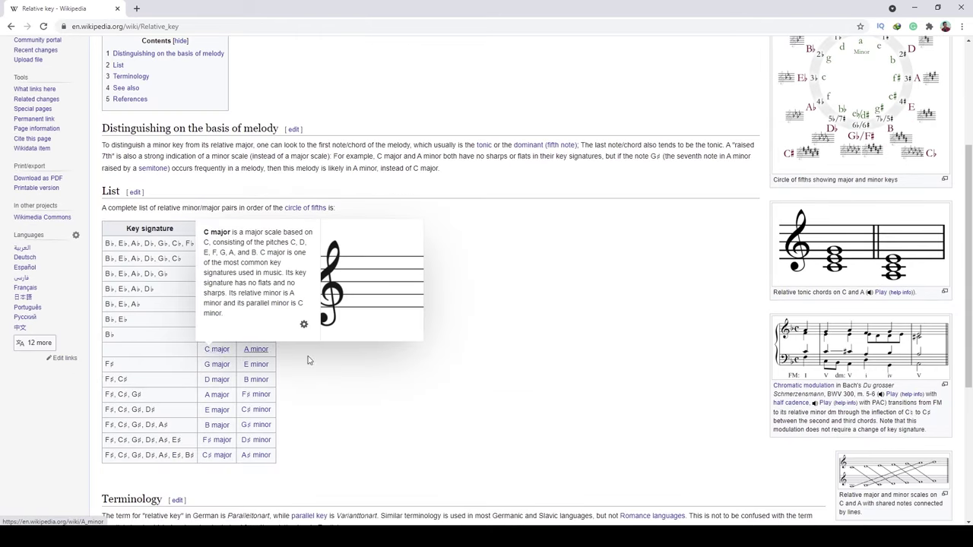
mouse_move(257, 354)
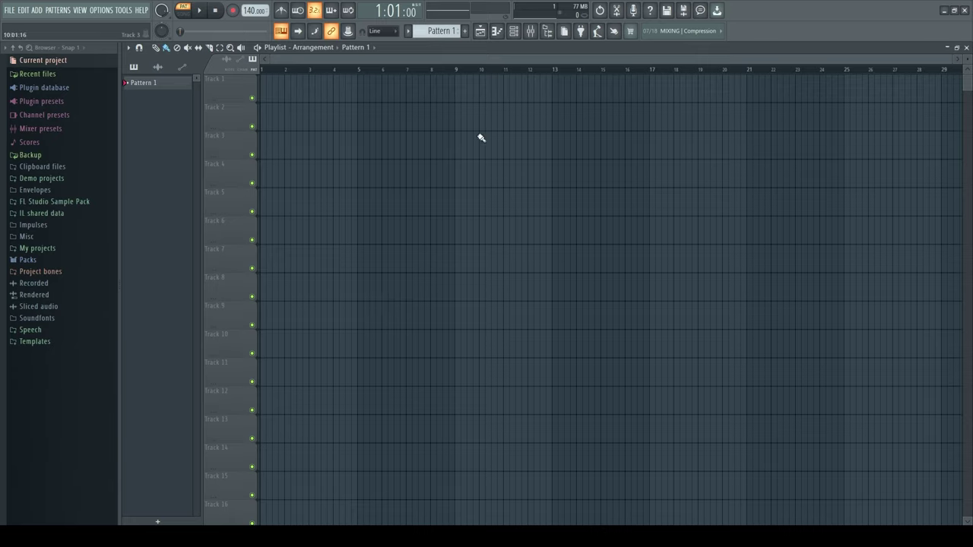
Switch to FL Studio and open the piano roll of the Sampler channel from the channel rack
left_click(514, 32)
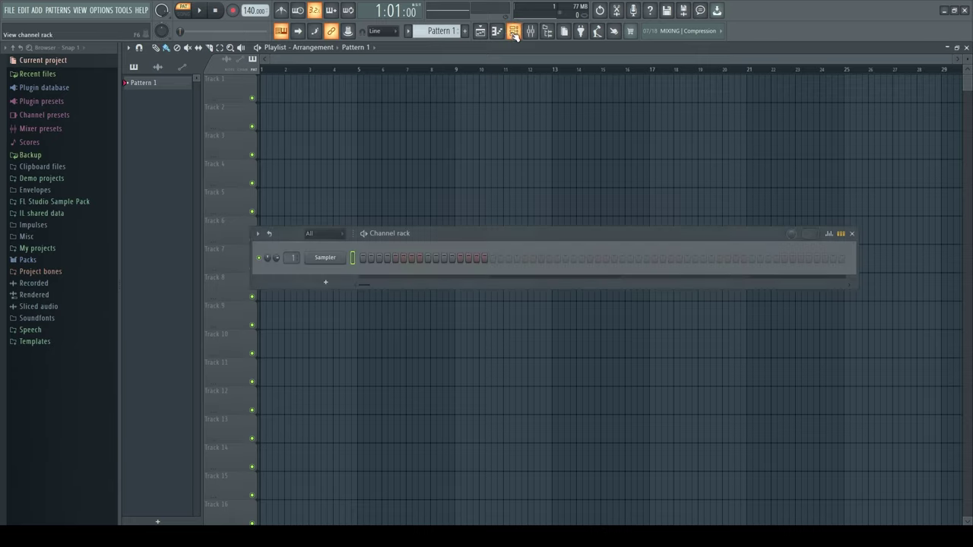
right_click(332, 260)
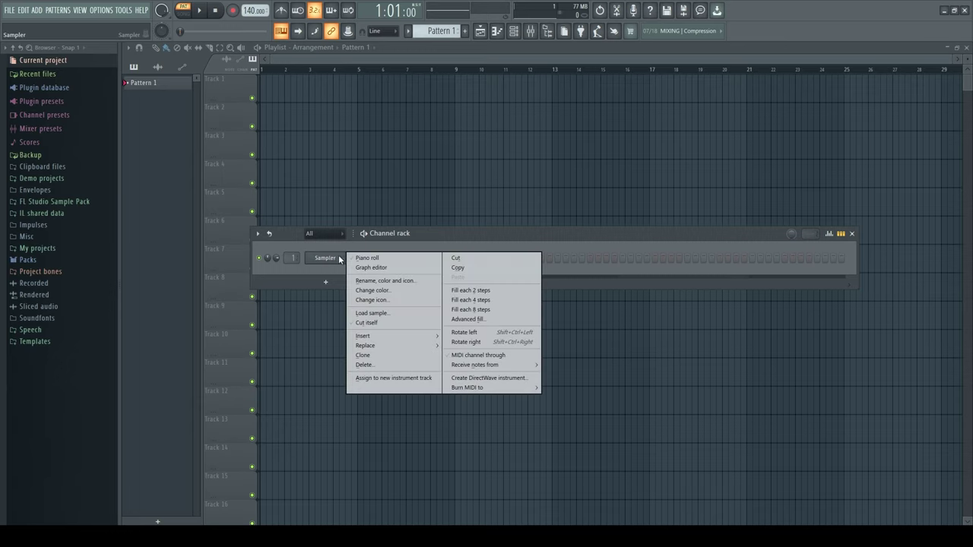
left_click(374, 259)
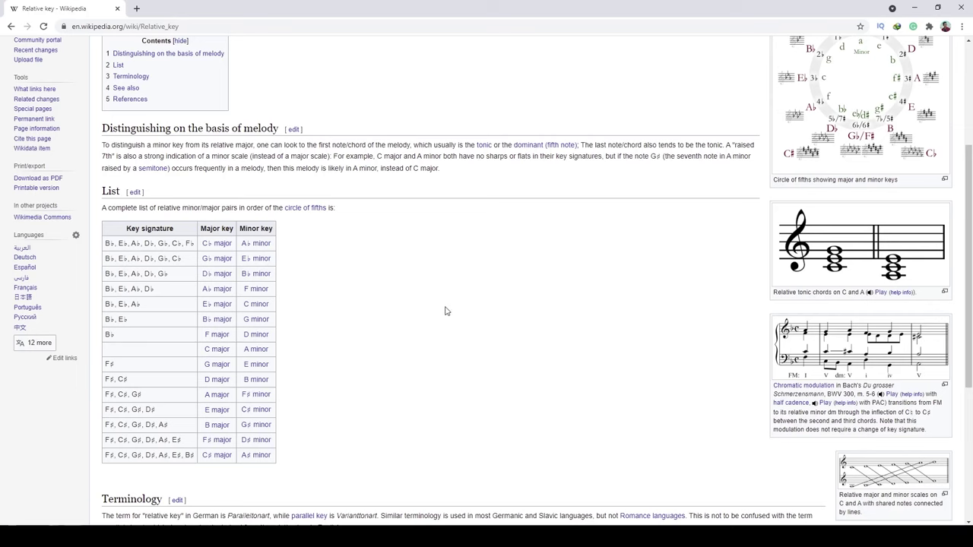
scroll(398, 301, "down", 1)
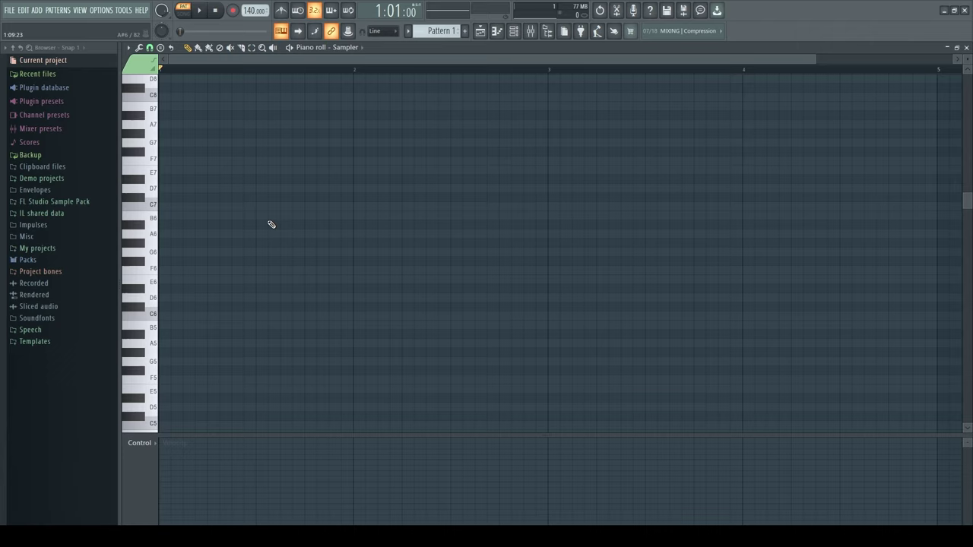
Stamp a Major scale starting on C6 at the beginning of bar 1 in the Sampler's piano roll
left_click(162, 49)
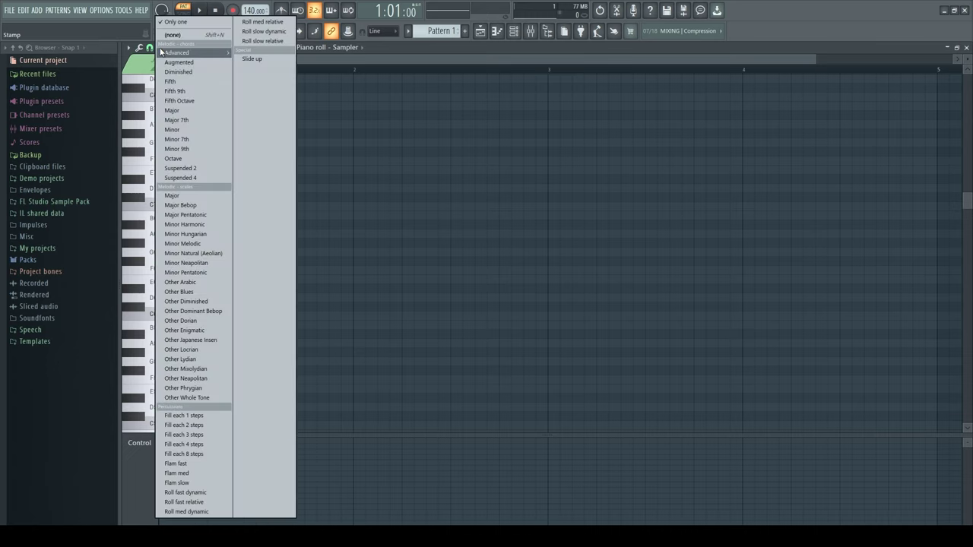
left_click(183, 196)
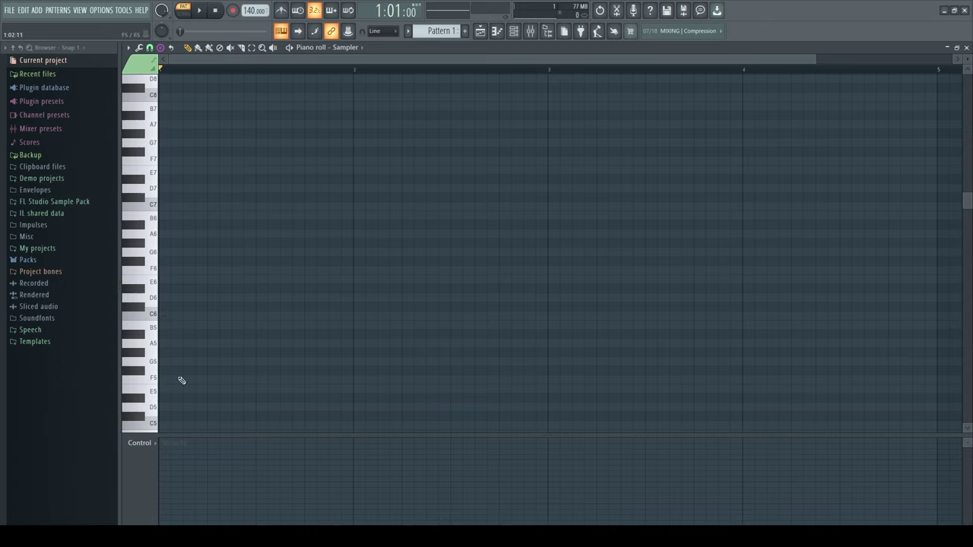
left_click(167, 317)
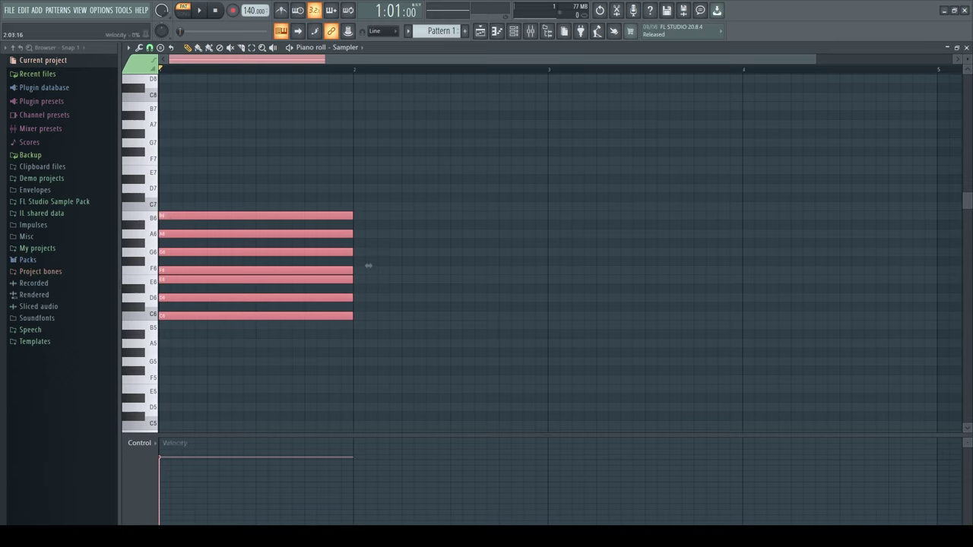
Look up the relative minor of C major in the Wikipedia key table and return to FL Studio
left_click(399, 523)
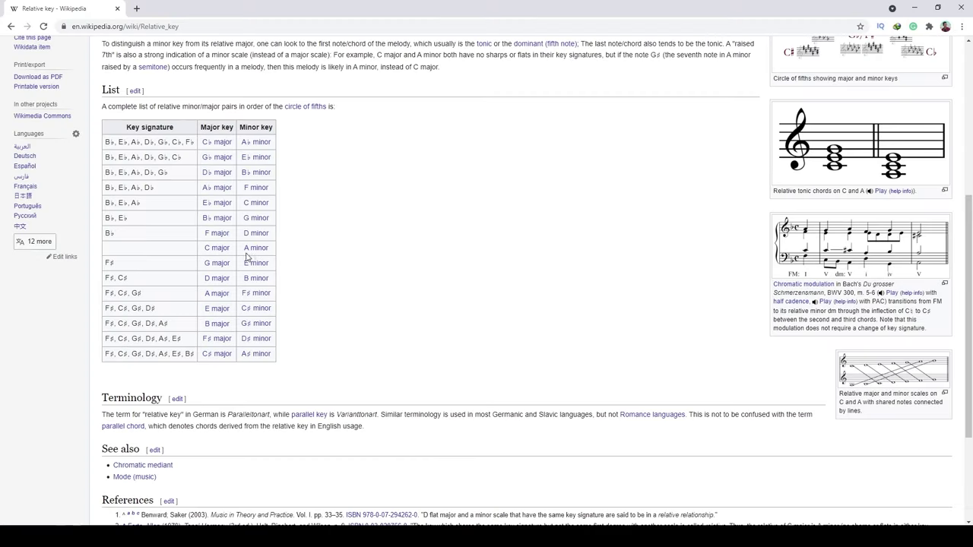
mouse_move(256, 251)
left_click(486, 494)
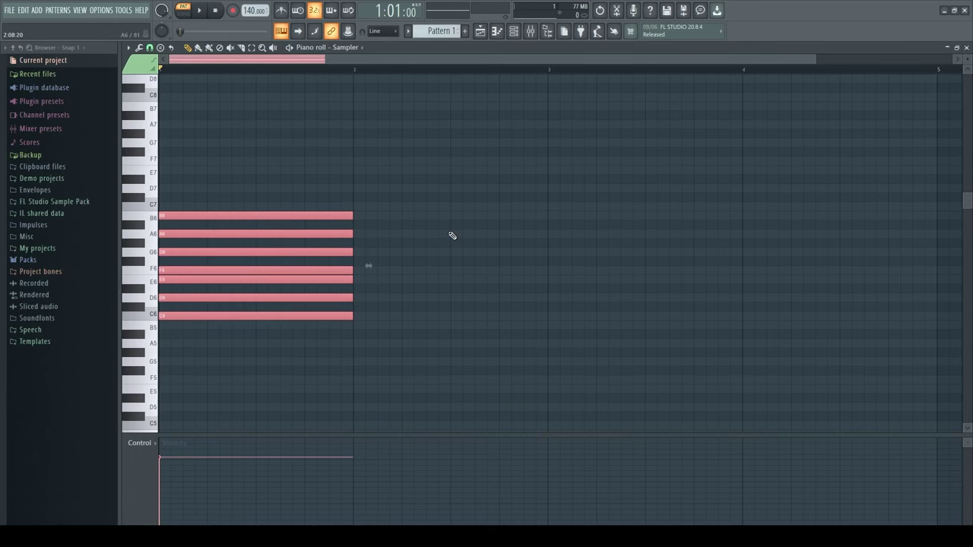
Stamp a Minor Natural (Aeolian) scale starting on A5 in bar 2, beside the C major scale
left_click(162, 50)
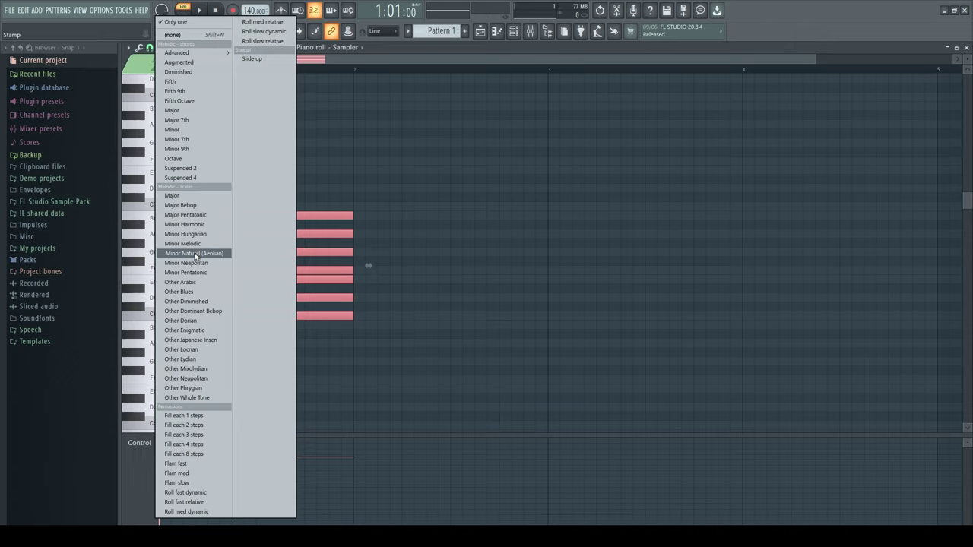
left_click(187, 255)
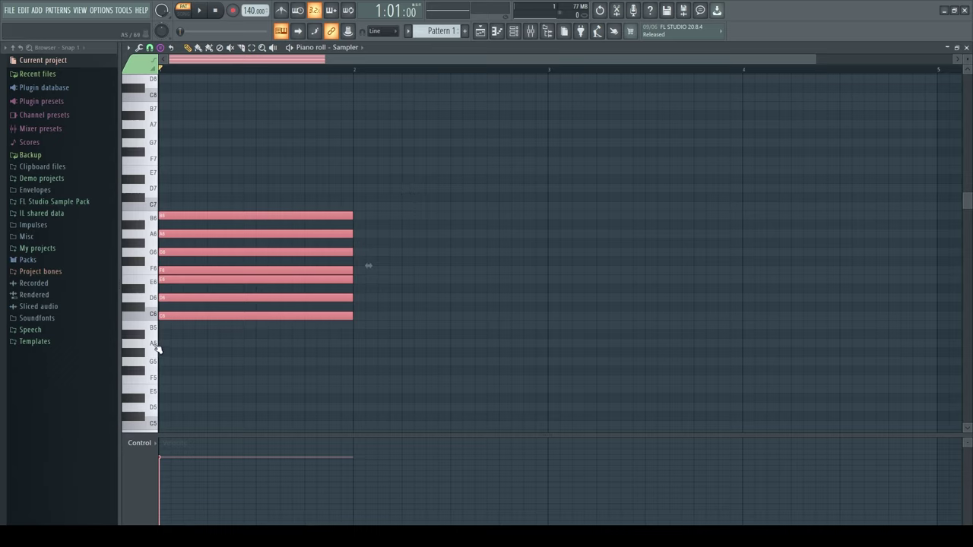
key("ctrl+b")
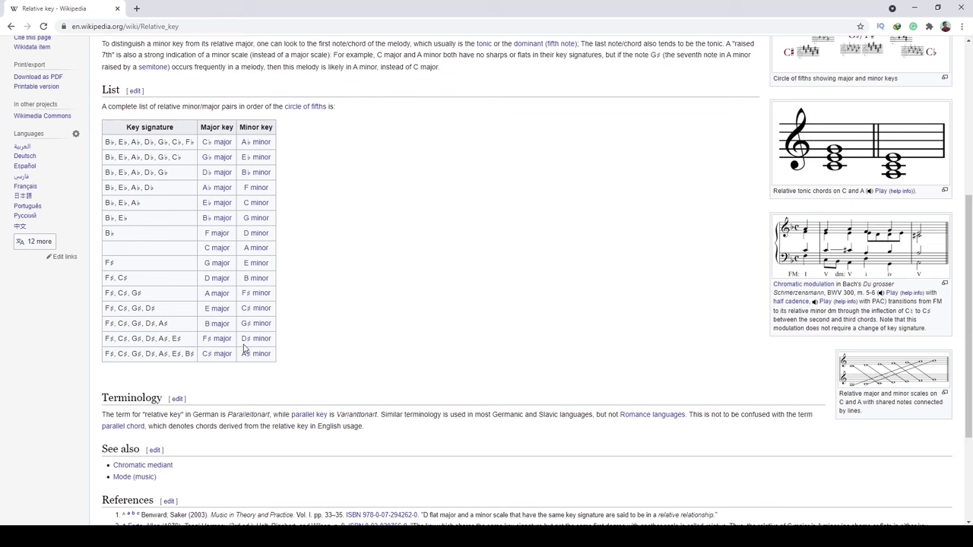
left_click(487, 536)
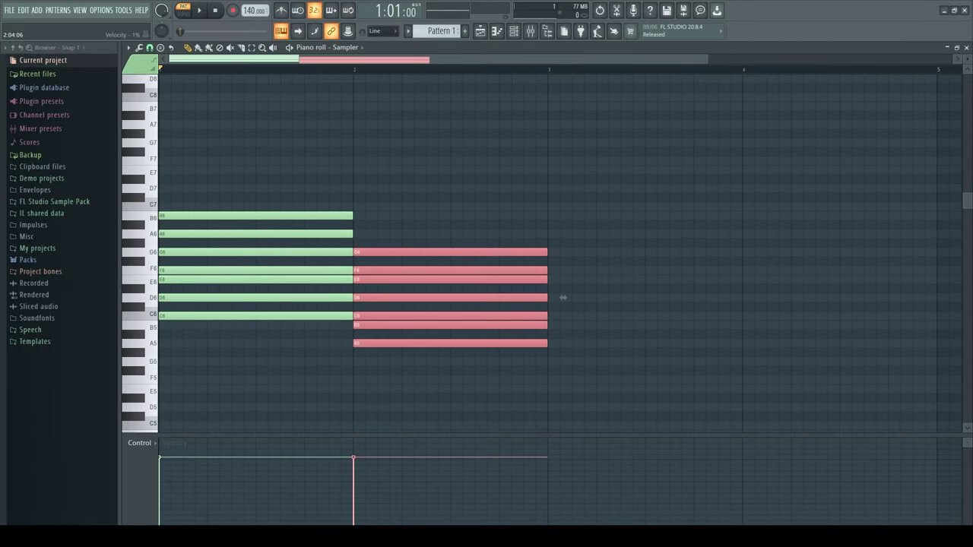
Load Pitcher into the first effect slot of mixer track Insert 1
left_click(532, 35)
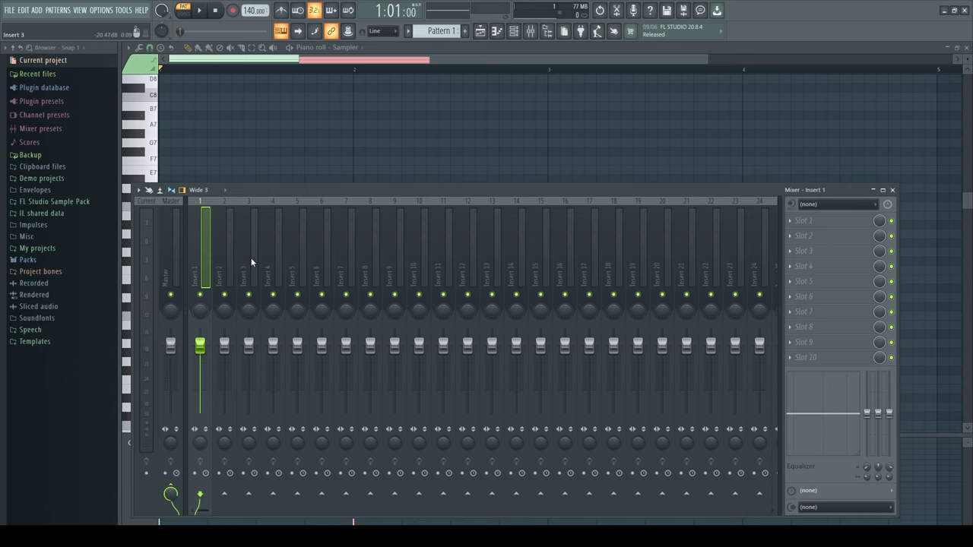
left_click(798, 222)
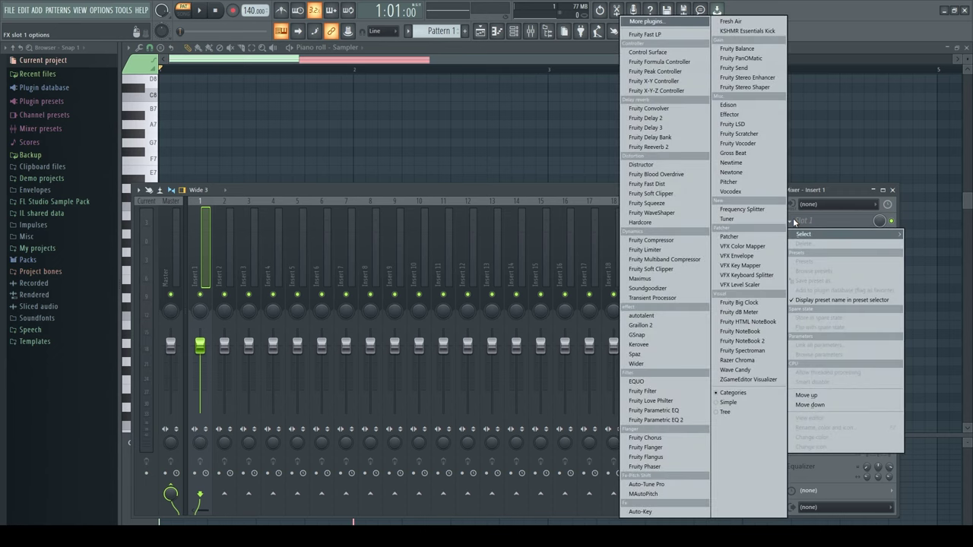
left_click(734, 182)
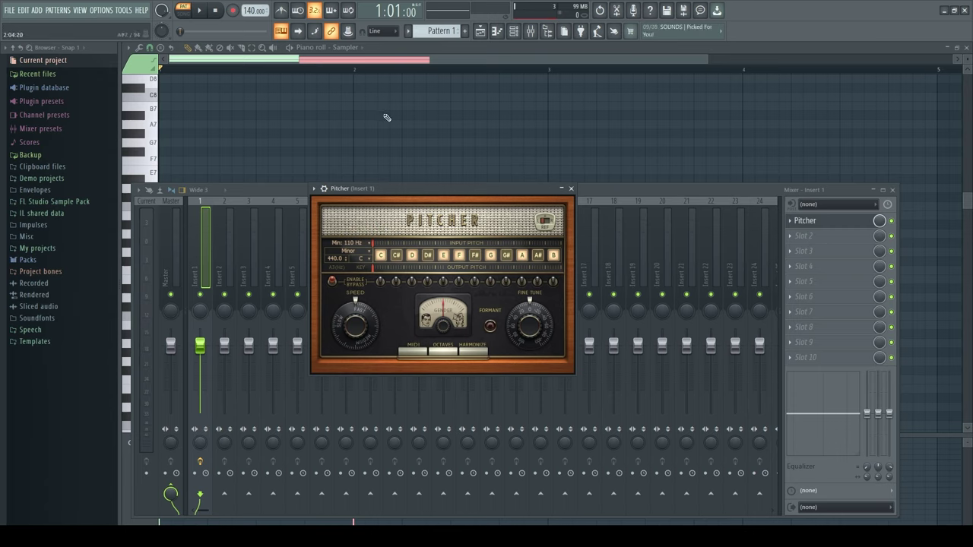
Show the playlist, reopen Pitcher from Insert 1 and set its window to Detached
left_click(389, 65)
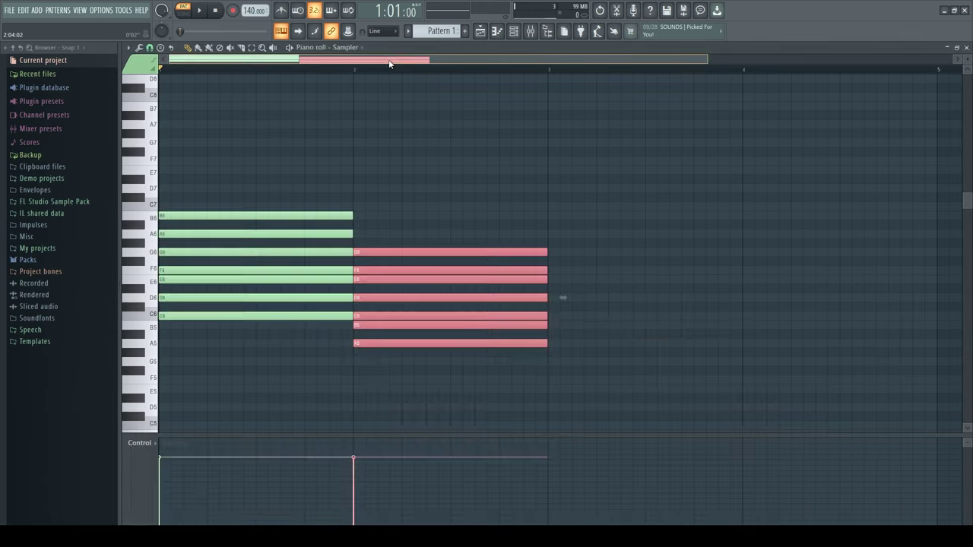
left_click(480, 30)
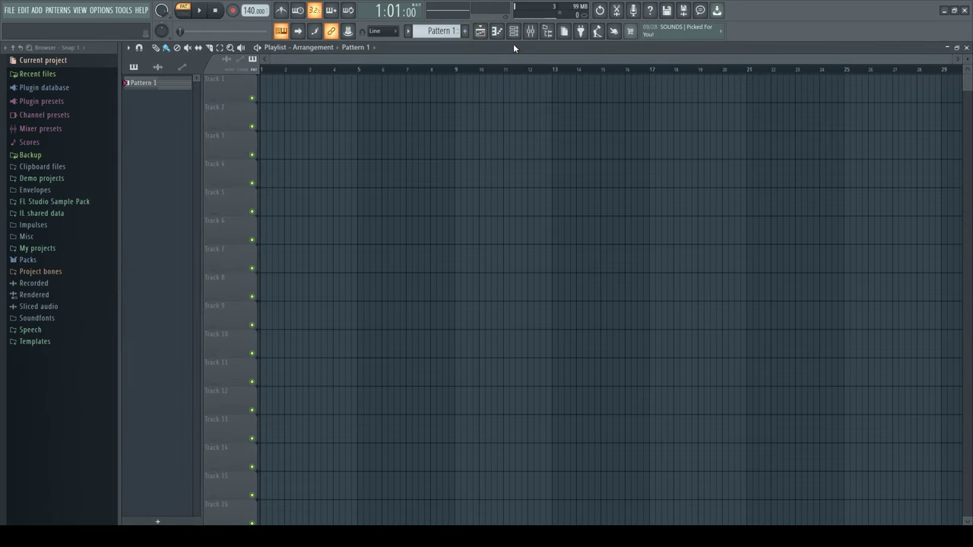
left_click(532, 32)
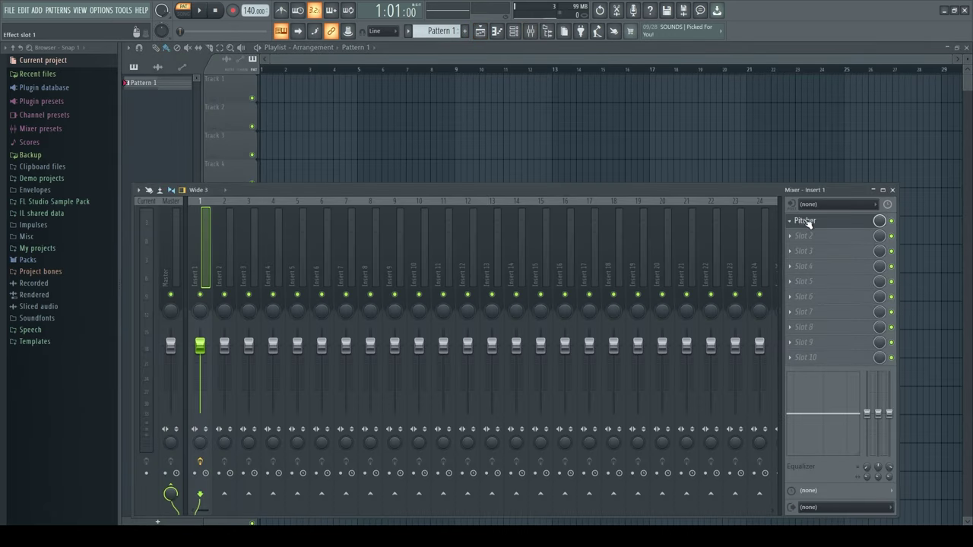
left_click(804, 220)
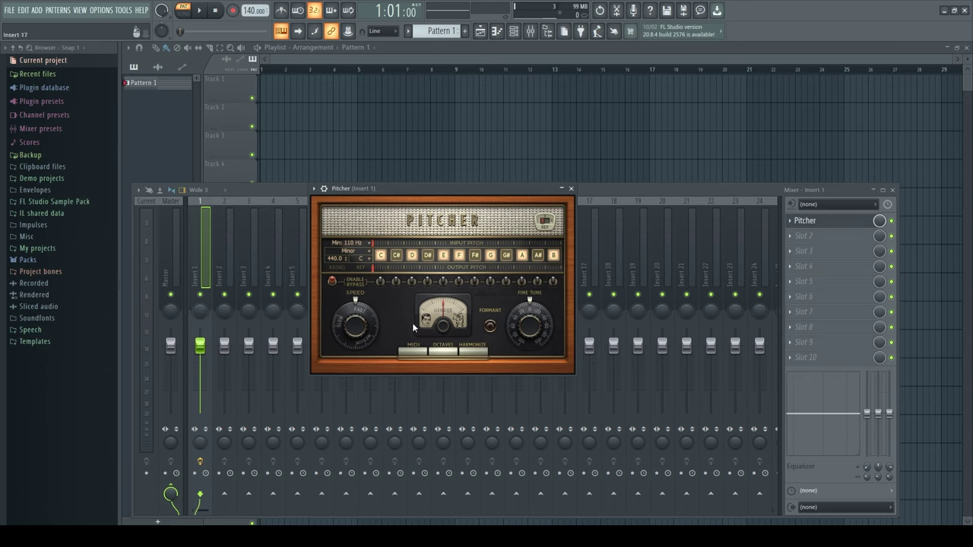
left_click(314, 188)
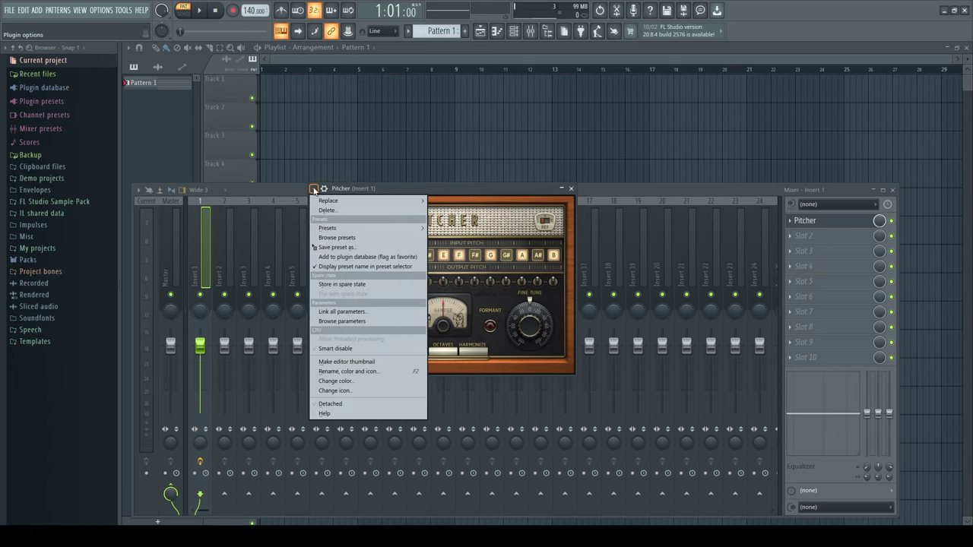
left_click(352, 404)
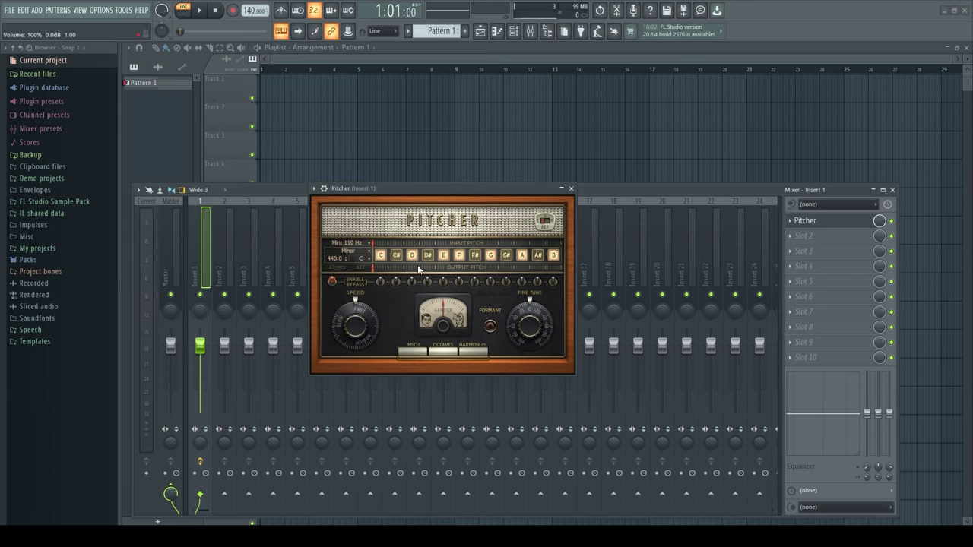
Toggle the mixer off and on, and move the detached Pitcher window to make room beside it
key("F9")
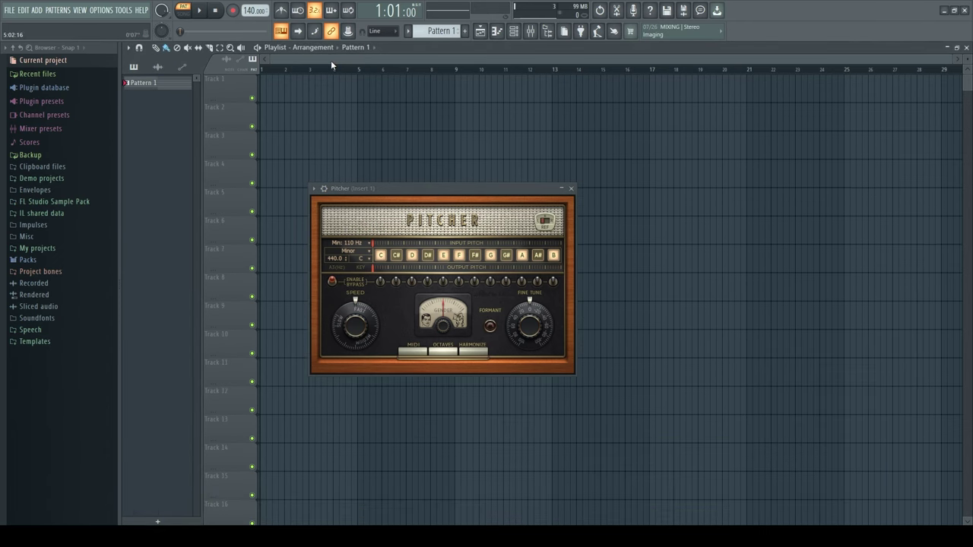
left_click(515, 30)
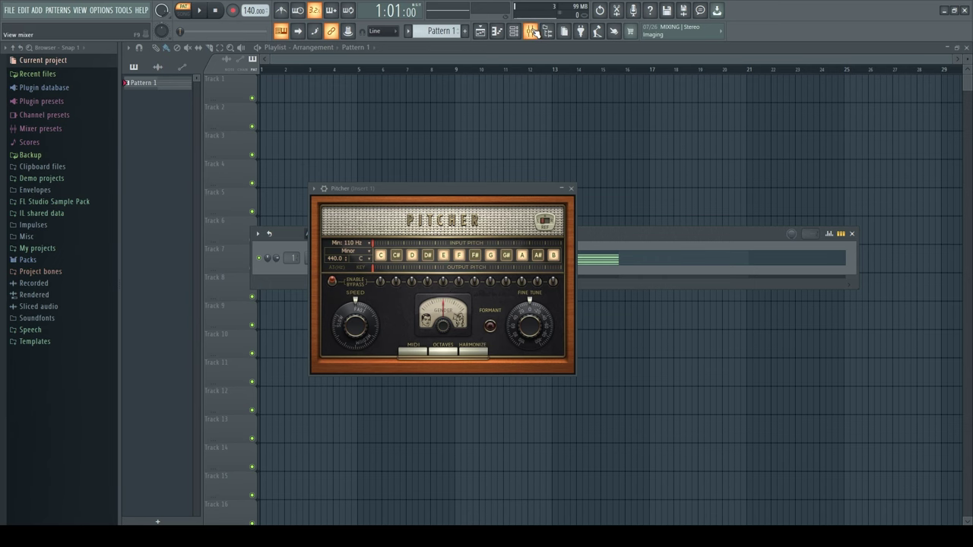
left_click(537, 32)
left_click_drag(424, 186, 337, 152)
Check the relative key list on Wikipedia and set Pitcher to the key of F# with the Major scale
key("alt+Tab")
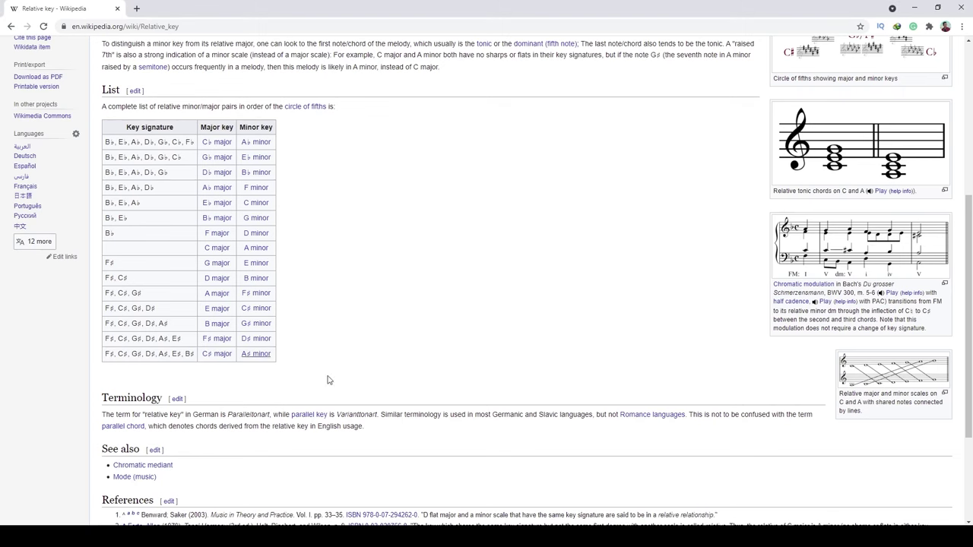
key("alt+Tab")
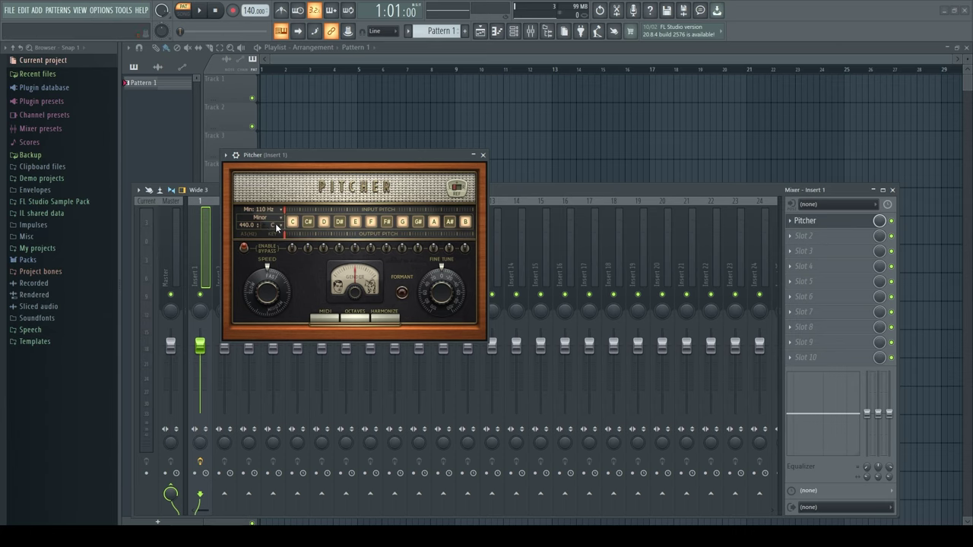
left_click(277, 226)
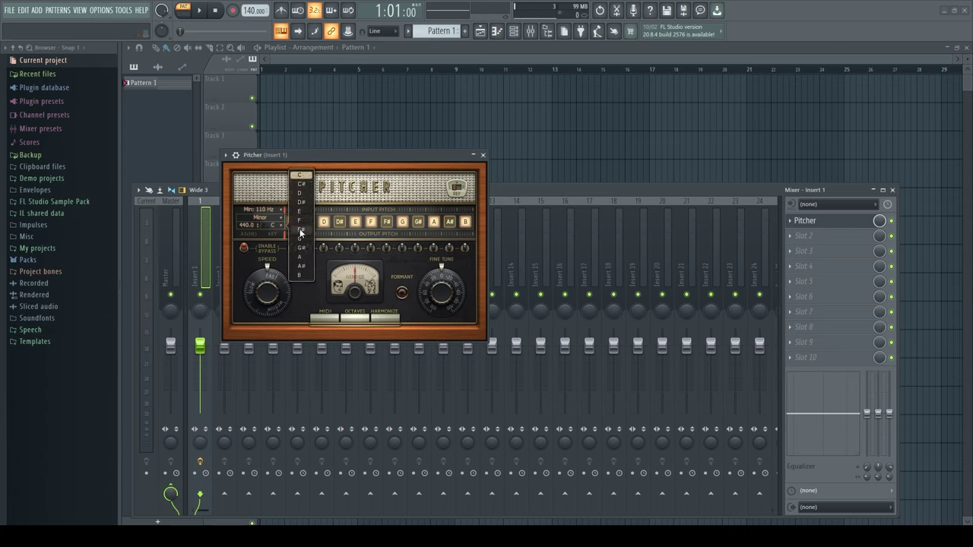
left_click(301, 230)
left_click(269, 220)
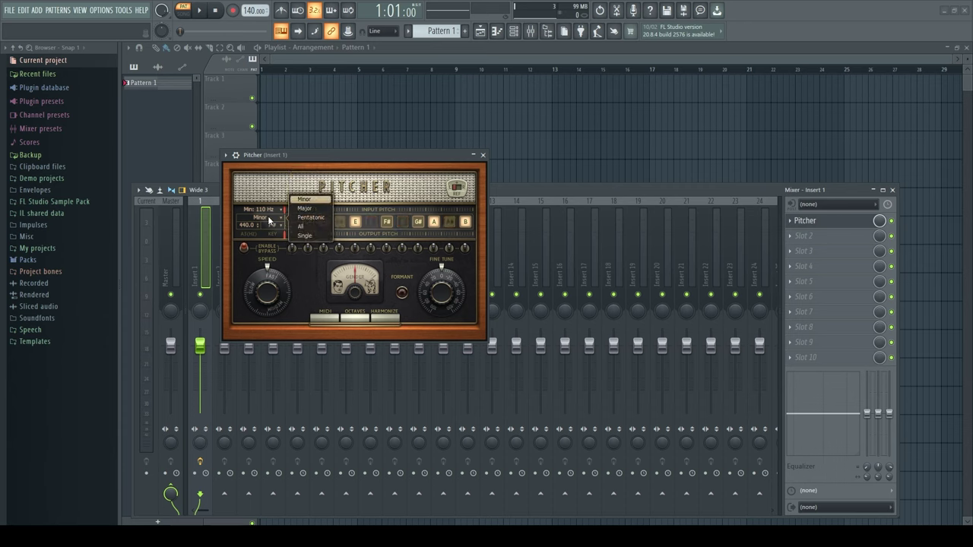
left_click(307, 209)
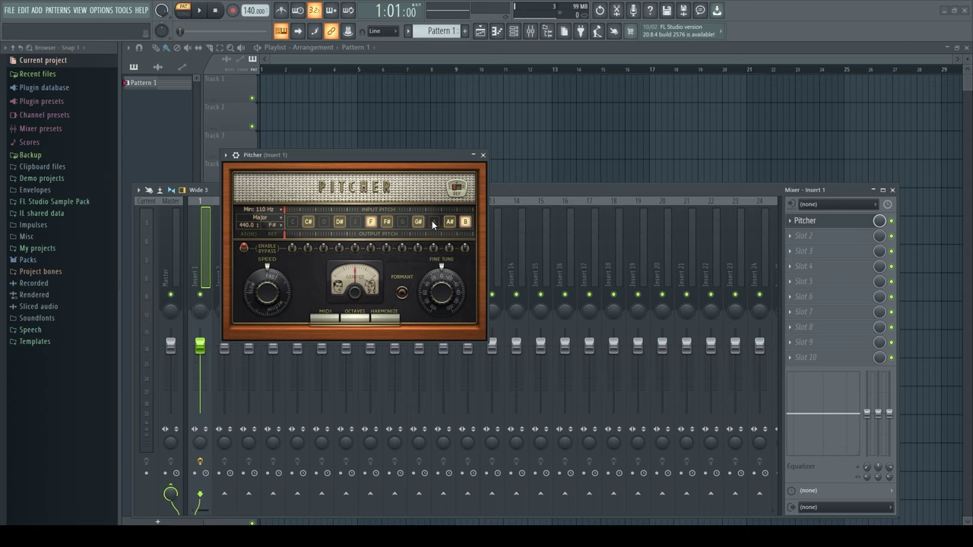
Load a second Pitcher into slot 2 of Insert 1, place it beside the first and detach its window
left_click(794, 238)
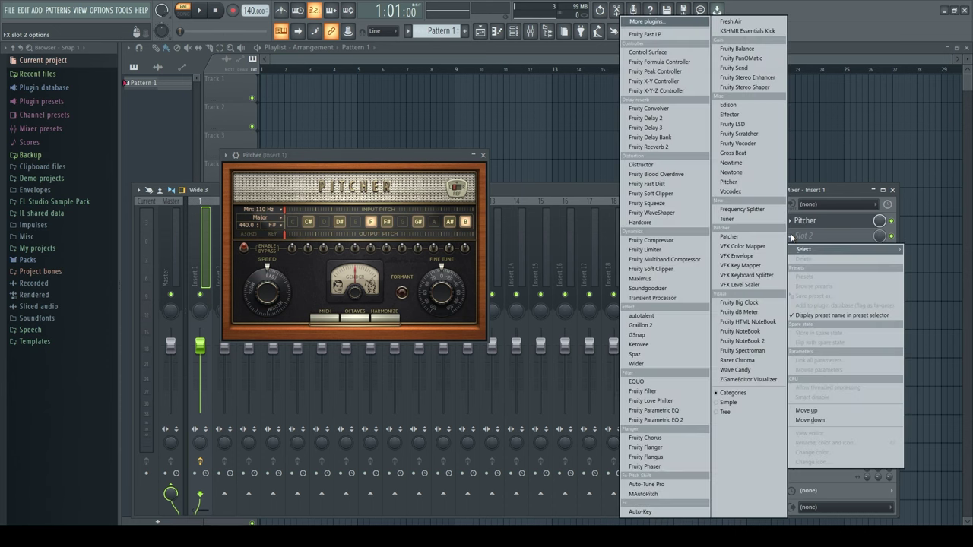
left_click(732, 188)
left_click_drag(687, 186, 602, 154)
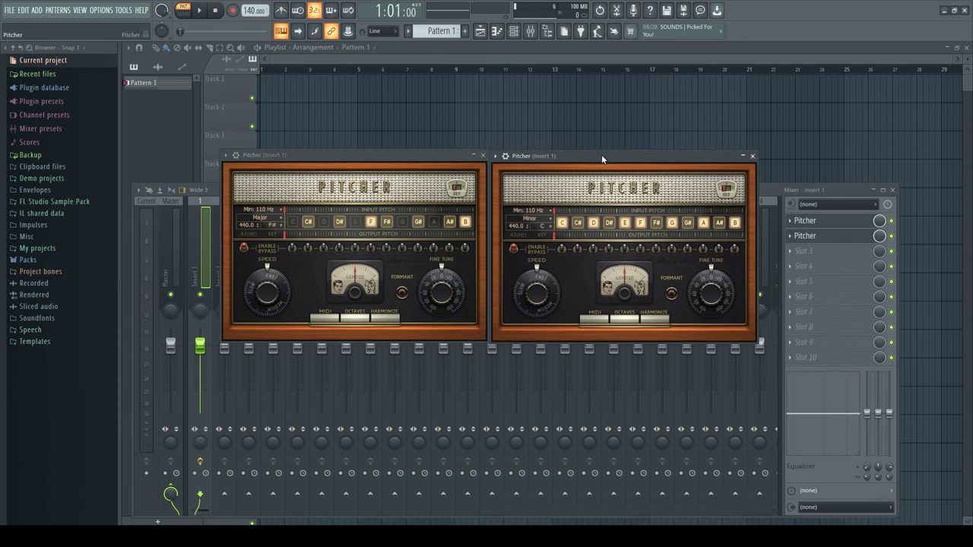
left_click(497, 157)
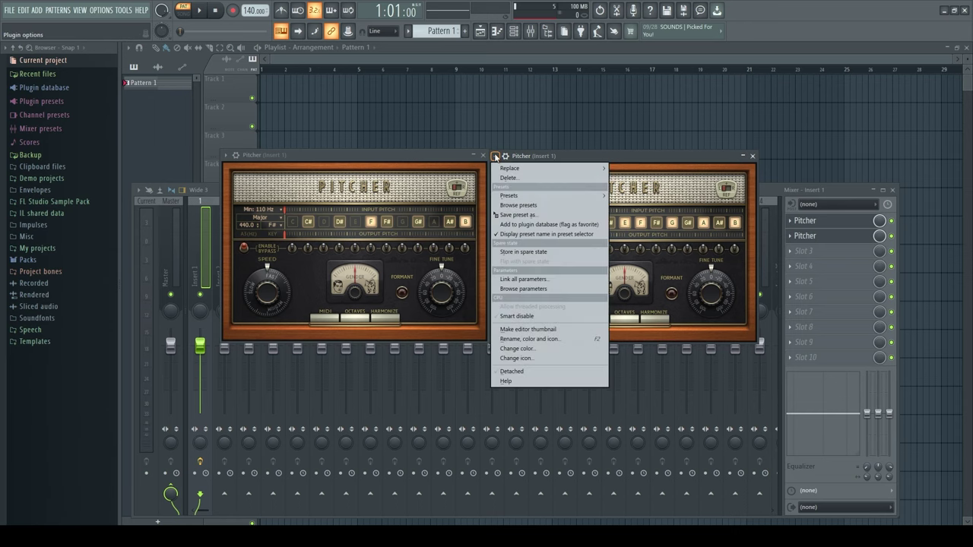
left_click(522, 373)
Set the second Pitcher's key to D#, leaving its scale on Minor
left_click(393, 494)
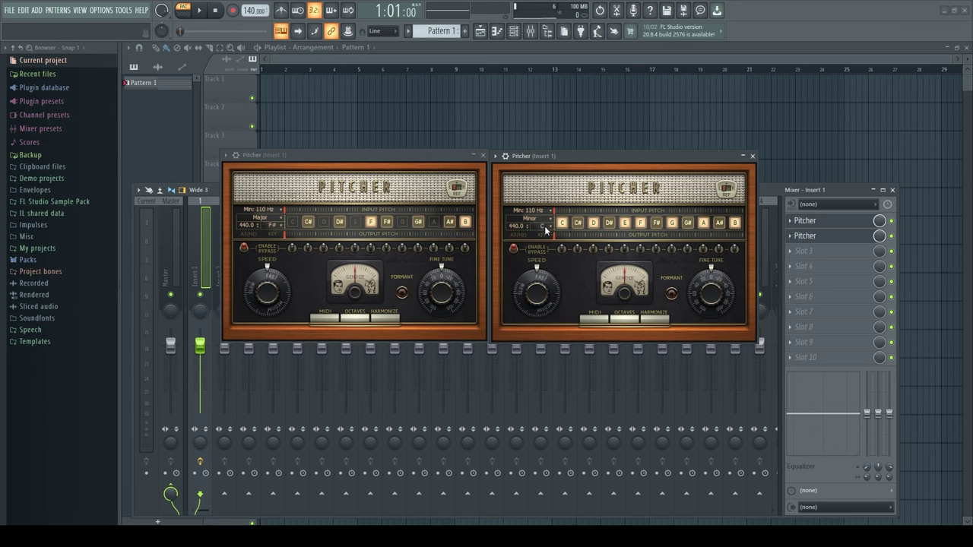
left_click(546, 231)
left_click(549, 229)
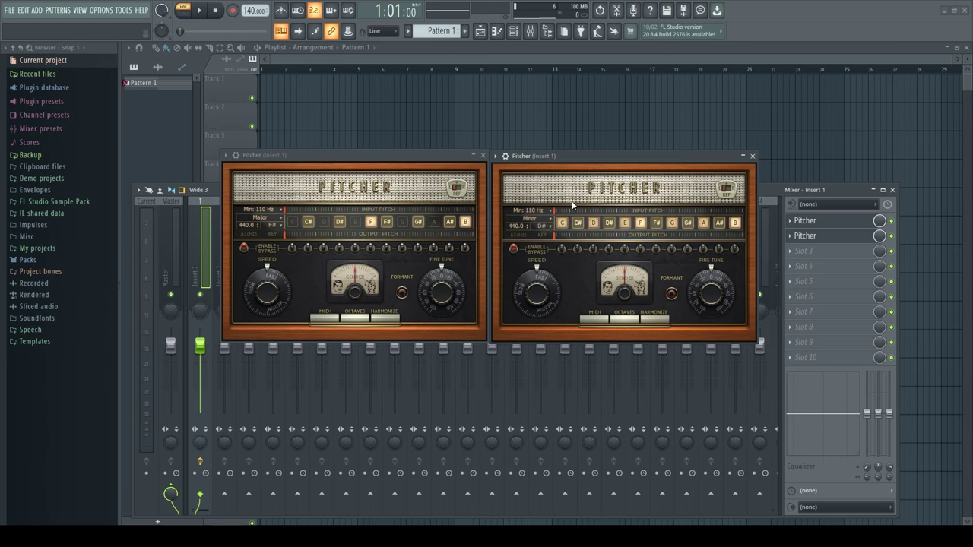